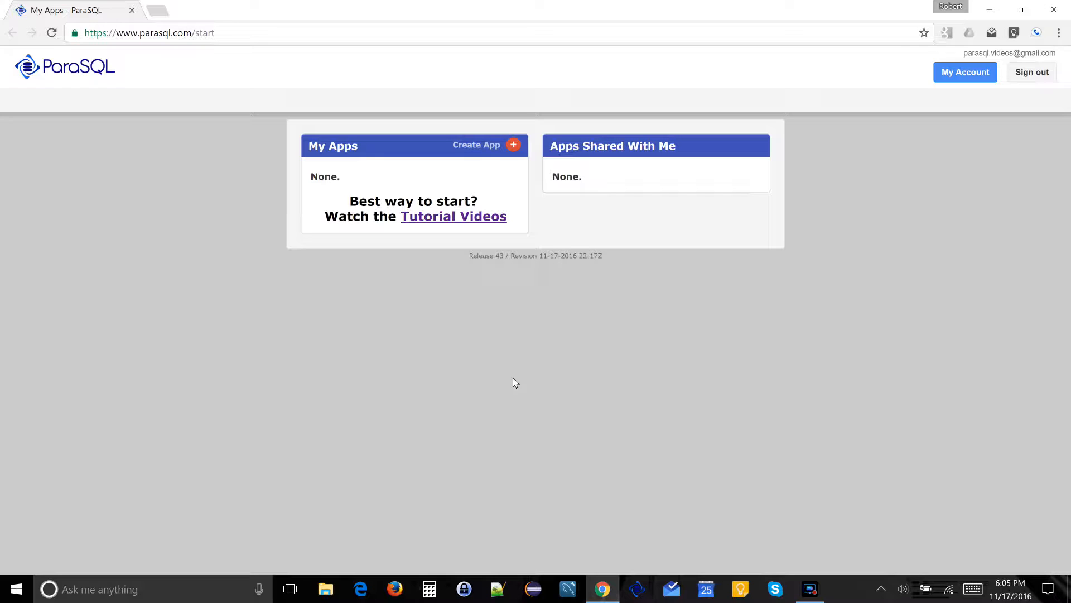
Create a blank app and add a tab group that fills the canvas below an empty header strip.
{"action": "left_click", "coordinate": [514, 146]}
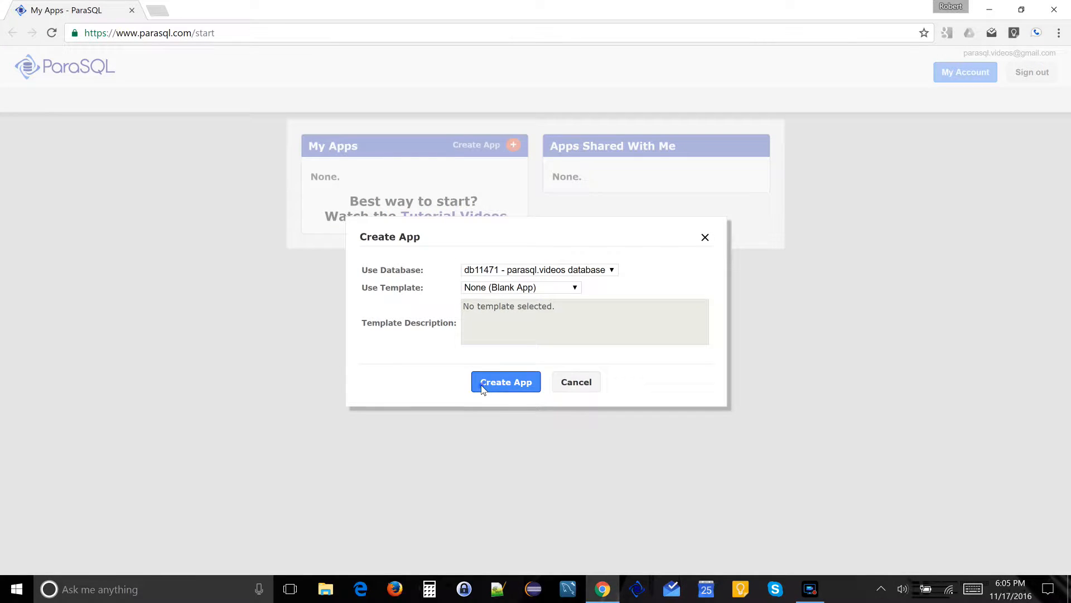
{"action": "left_click", "coordinate": [482, 386]}
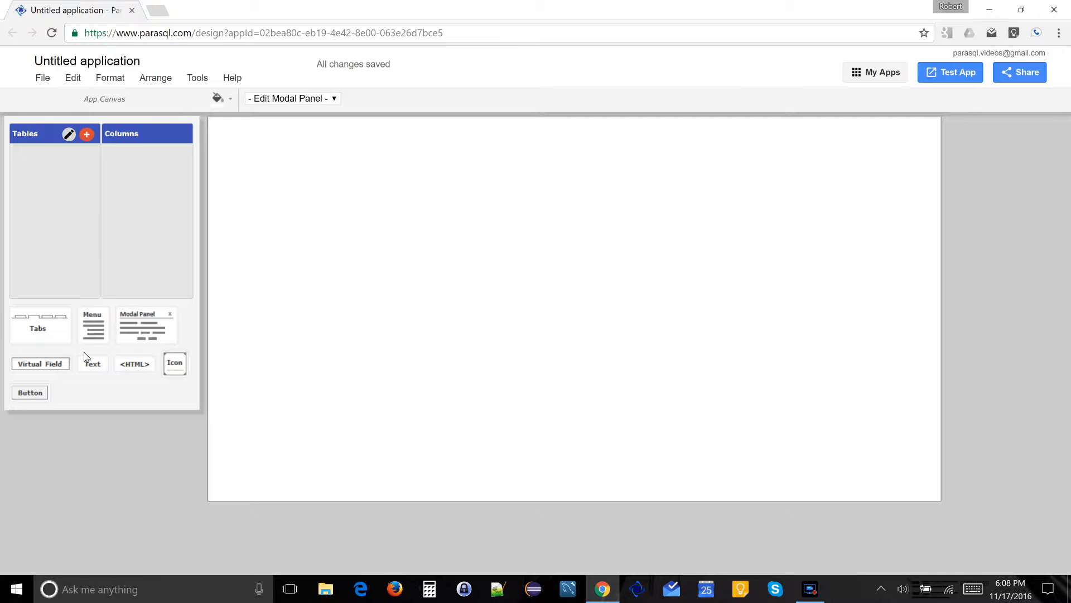
{"action": "left_click_drag", "start_coordinate": [32, 335], "coordinate": [276, 264]}
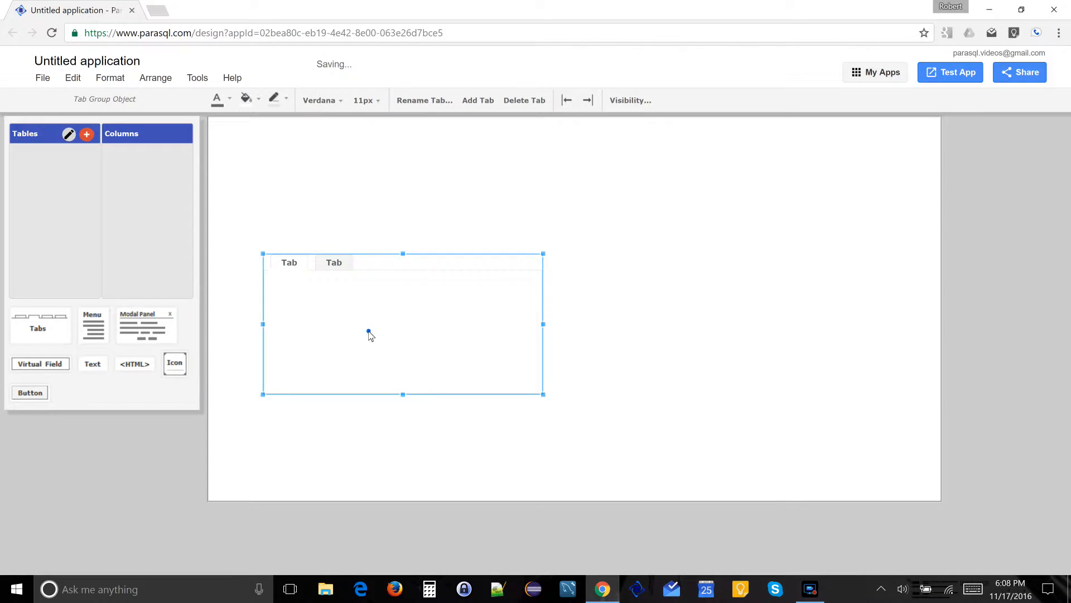
{"action": "left_click_drag", "start_coordinate": [368, 331], "coordinate": [240, 242]}
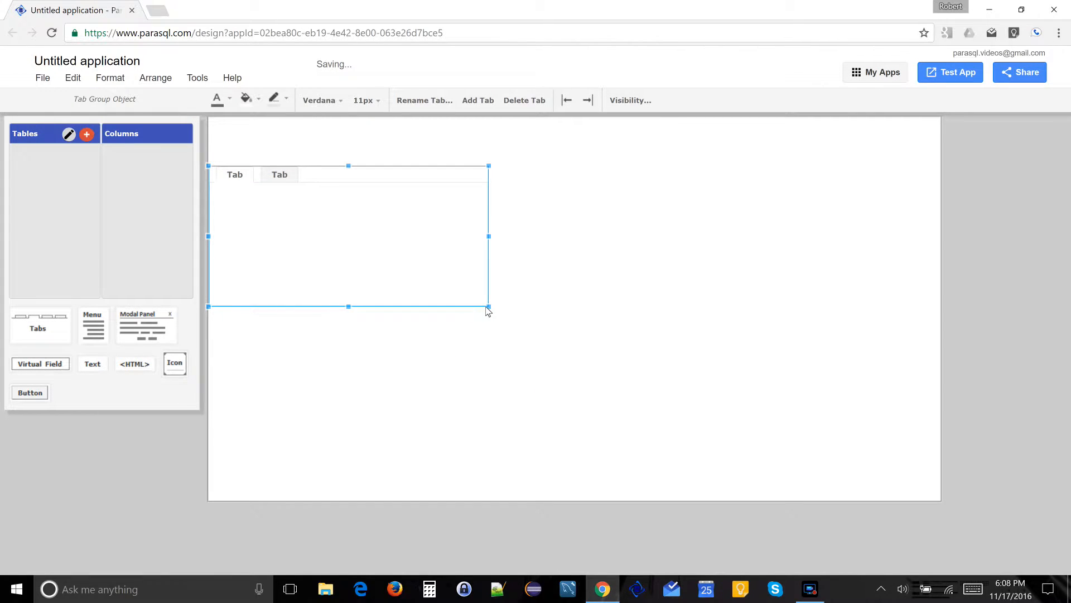
{"action": "left_click_drag", "start_coordinate": [486, 306], "coordinate": [948, 533]}
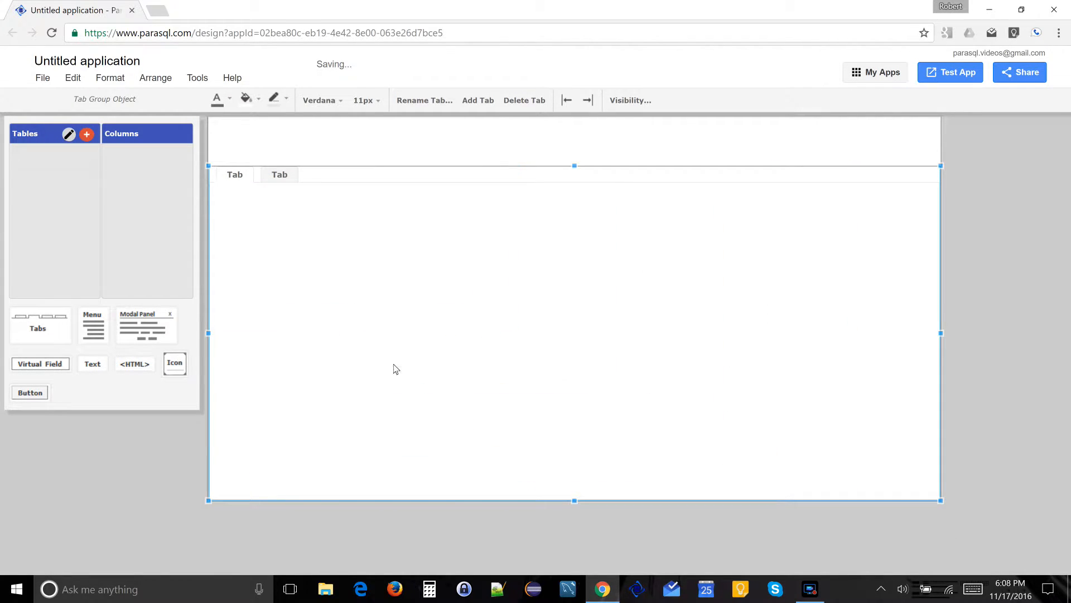
Rename the two tabs to "Customers" and "Reports".
{"action": "left_click", "coordinate": [419, 101]}
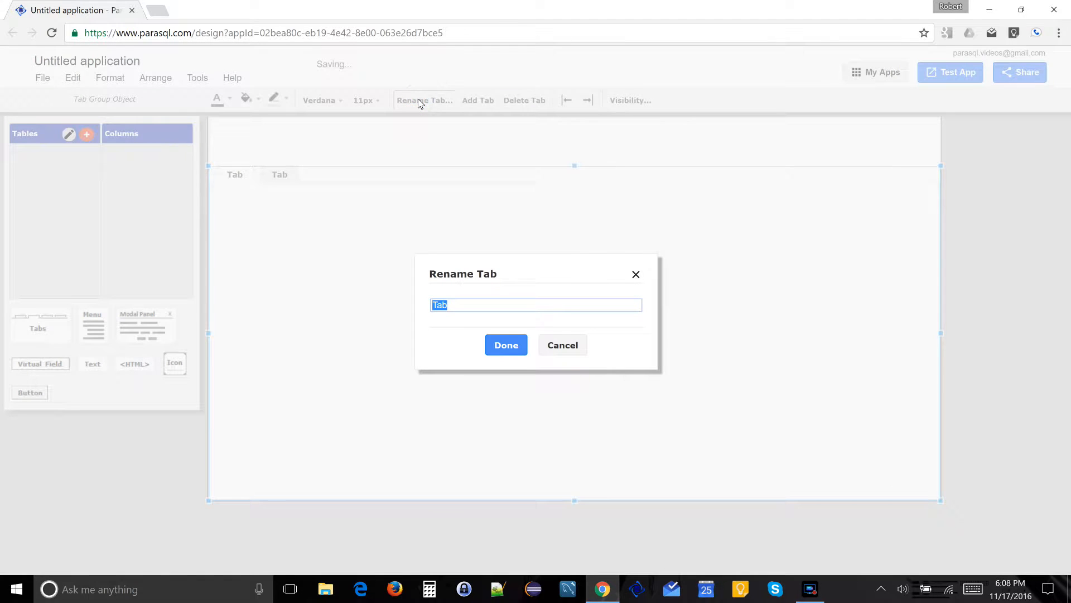
{"action": "type", "text": "Customers"}
{"action": "left_click", "coordinate": [507, 345]}
{"action": "left_click", "coordinate": [309, 174]}
{"action": "left_click", "coordinate": [417, 101]}
{"action": "type", "text": "Reports"}
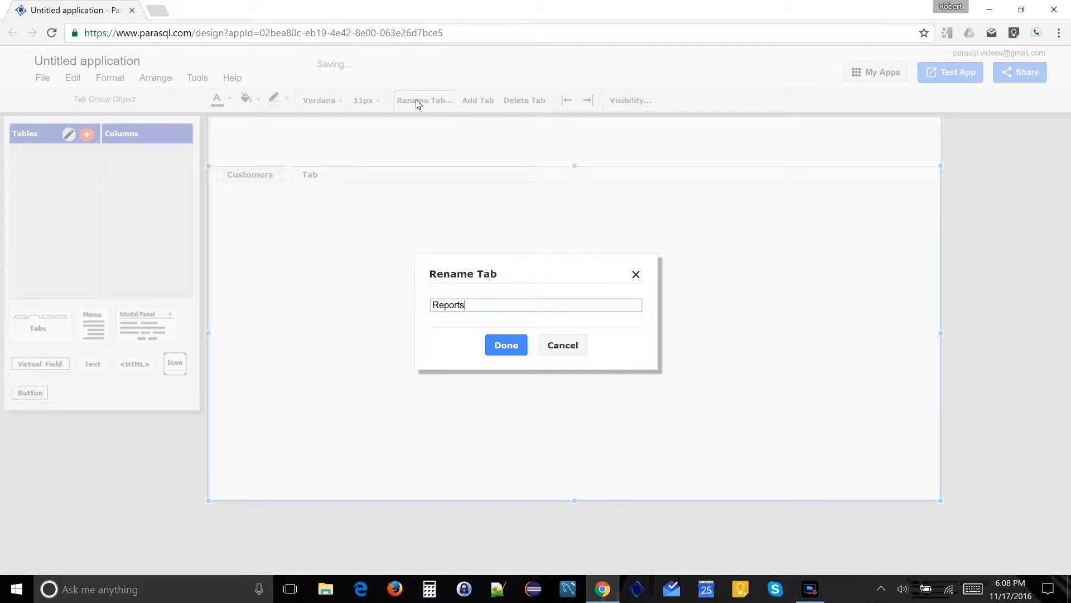
{"action": "left_click", "coordinate": [502, 344]}
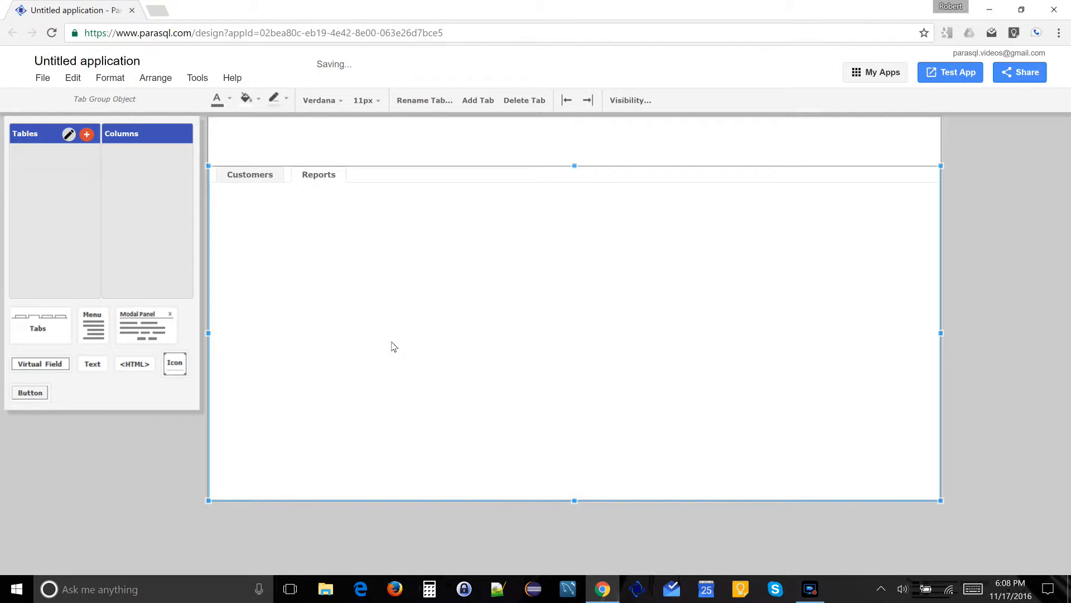
Add a menu object to the Reports tab and enlarge it to nearly fill the tab area.
{"action": "left_click_drag", "start_coordinate": [95, 330], "coordinate": [322, 302]}
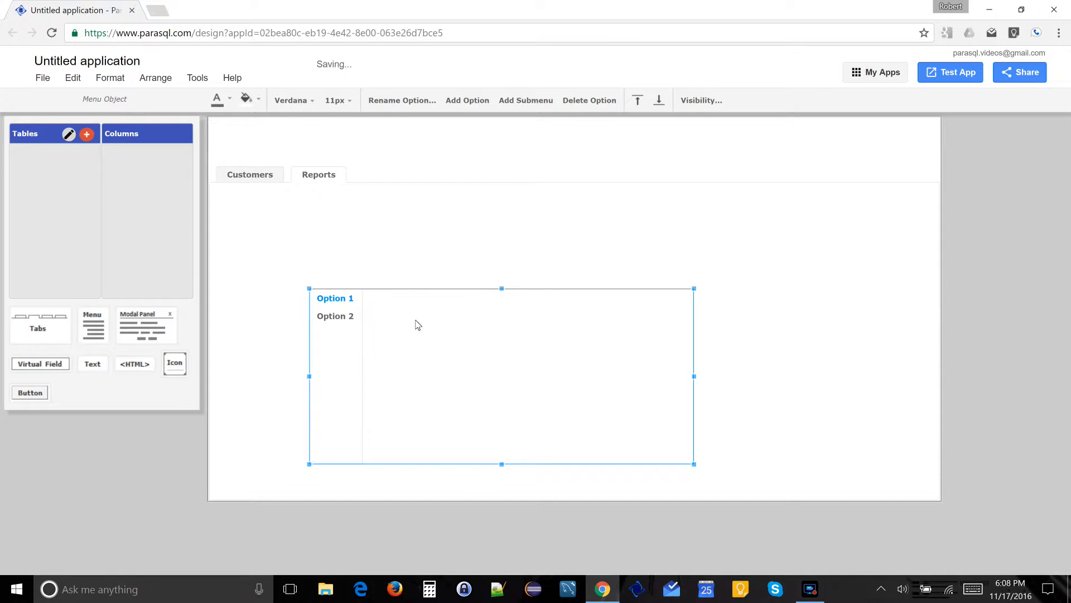
{"action": "left_click", "coordinate": [260, 175]}
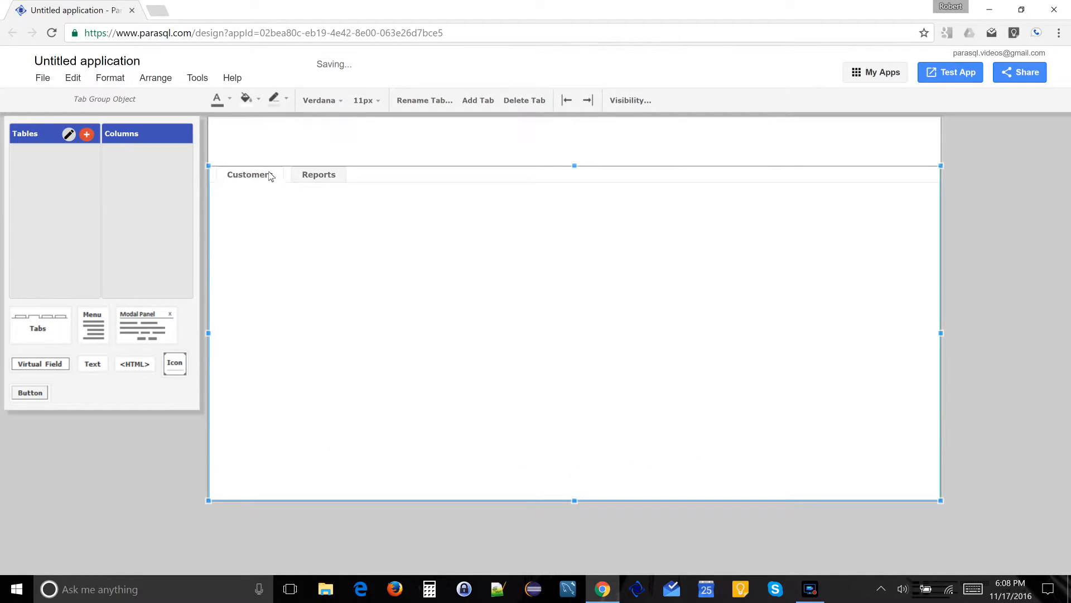
{"action": "left_click", "coordinate": [319, 176]}
{"action": "left_click_drag", "start_coordinate": [457, 356], "coordinate": [355, 248]}
{"action": "left_click_drag", "start_coordinate": [594, 357], "coordinate": [929, 493]}
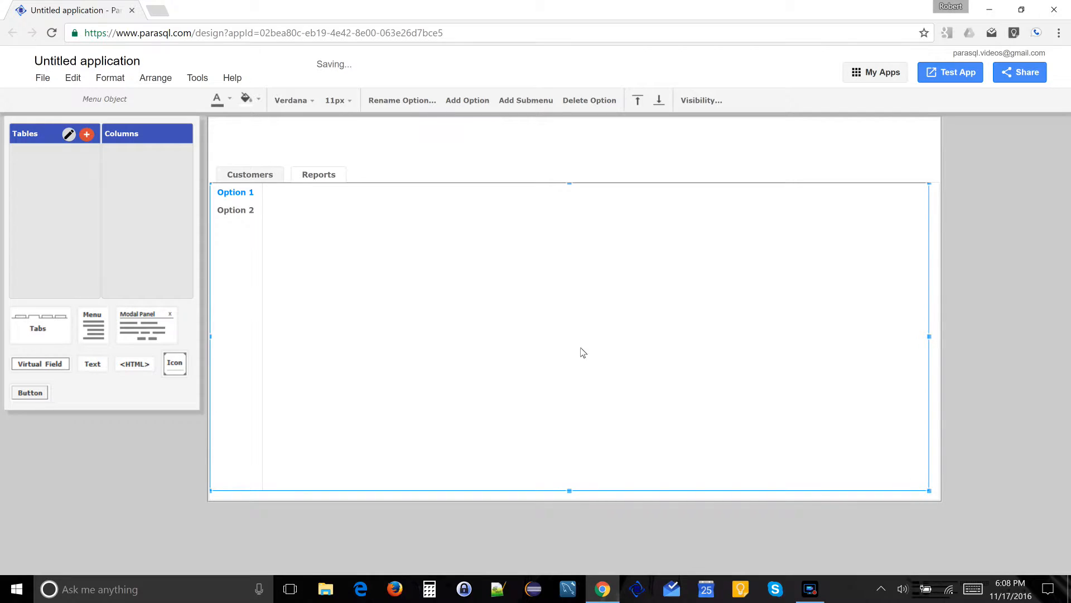
Rename the two menu options to "Report 1" and "Reprot 2".
{"action": "left_click", "coordinate": [397, 101]}
{"action": "type", "text": "Report 1"}
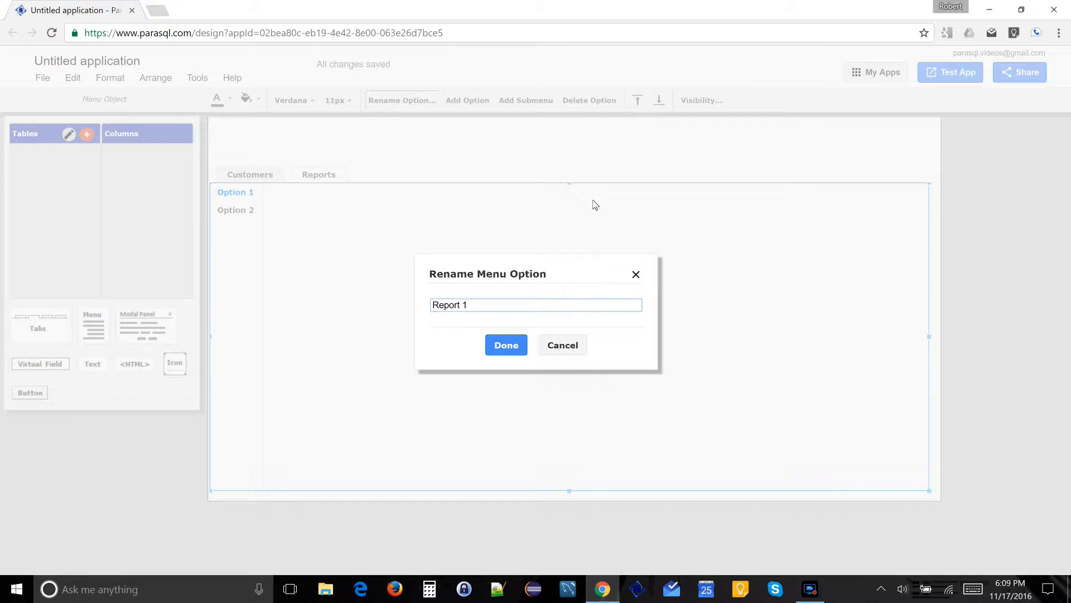
{"action": "left_click", "coordinate": [509, 345]}
{"action": "left_click", "coordinate": [234, 209]}
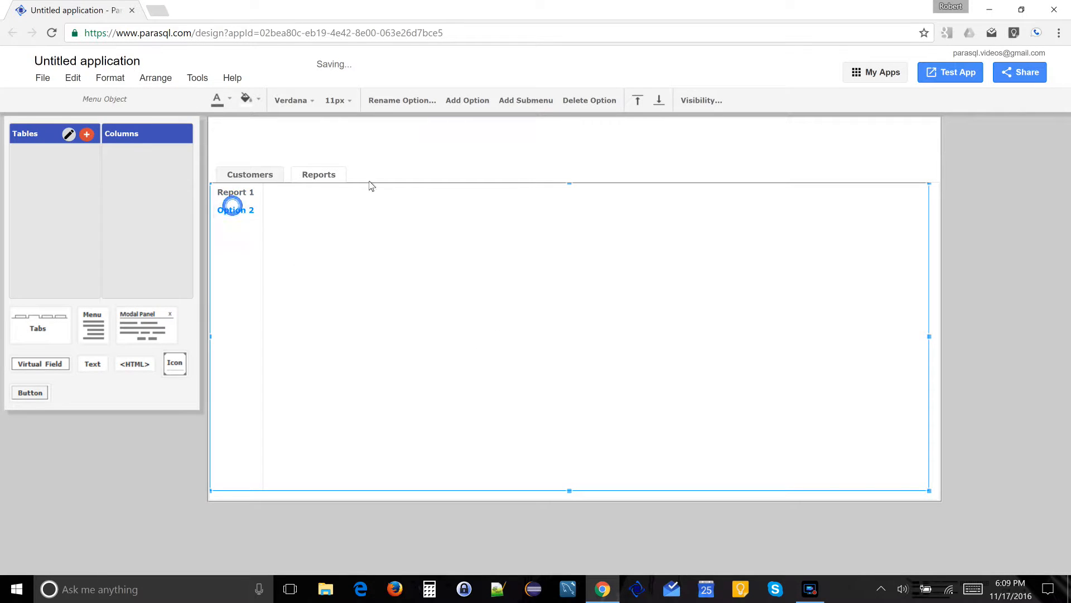
{"action": "left_click", "coordinate": [390, 100]}
{"action": "type", "text": "Reprot 2"}
{"action": "left_click", "coordinate": [506, 347]}
Add a submenu to the Reports menu and give it a second menu option.
{"action": "left_click", "coordinate": [516, 101]}
{"action": "left_click", "coordinate": [262, 250]}
{"action": "left_click", "coordinate": [457, 101]}
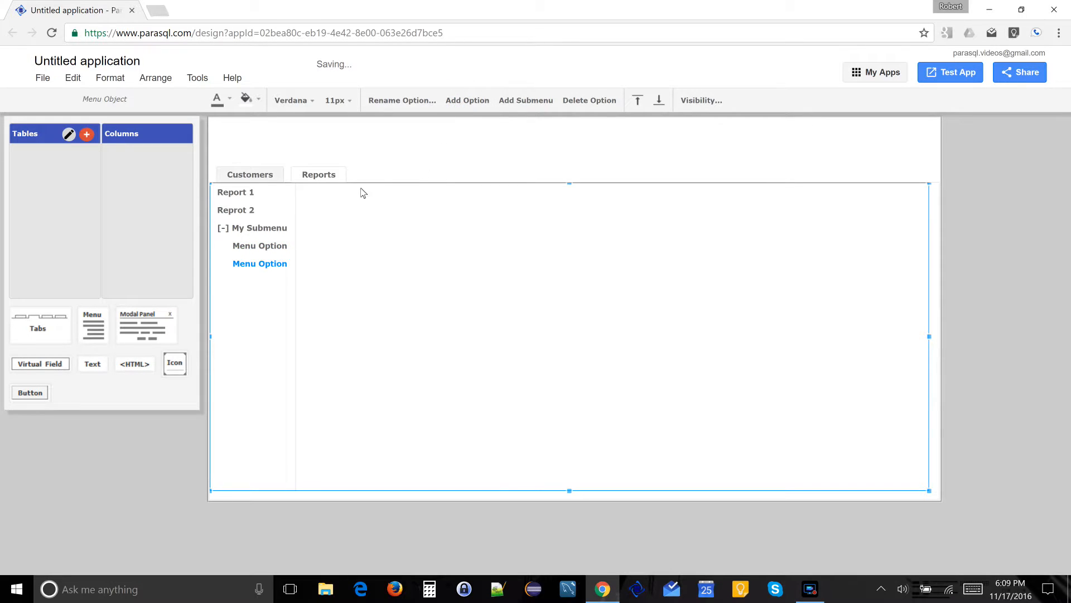
{"action": "left_click", "coordinate": [258, 246]}
{"action": "left_click", "coordinate": [319, 153]}
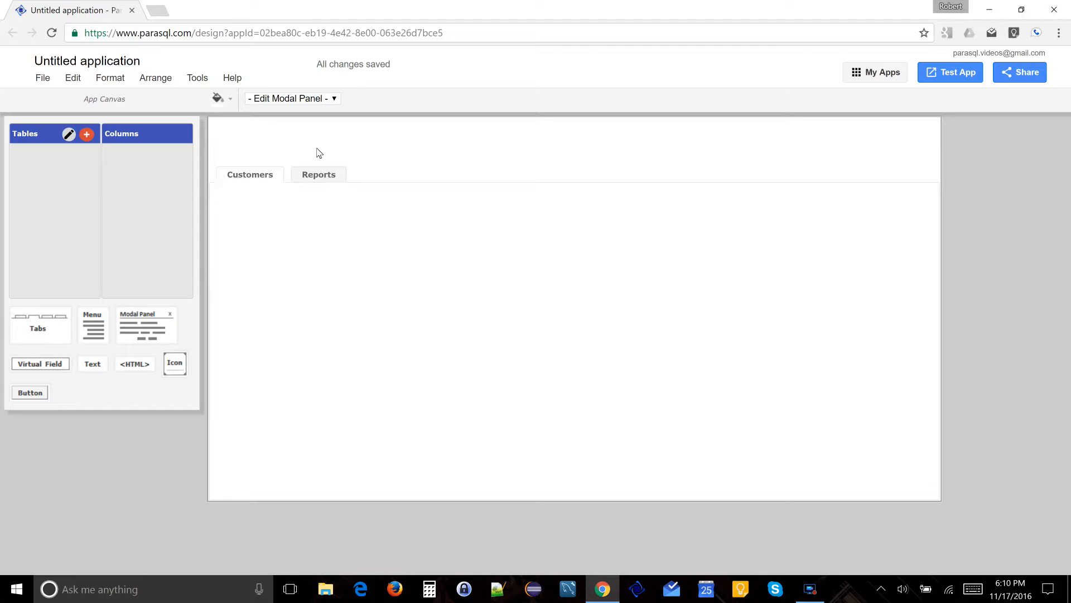
Add an icon in the header area above the tabs, load ParaSQL-logo.png into it and enlarge it.
{"action": "left_click_drag", "start_coordinate": [168, 373], "coordinate": [263, 145]}
{"action": "left_click", "coordinate": [288, 102]}
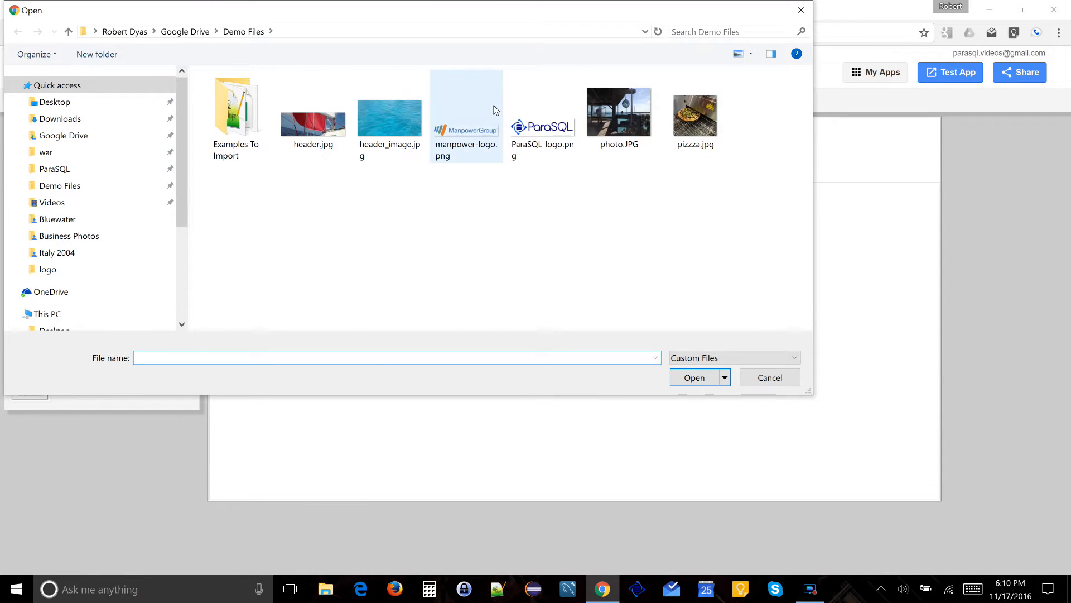
{"action": "double_click", "coordinate": [540, 120]}
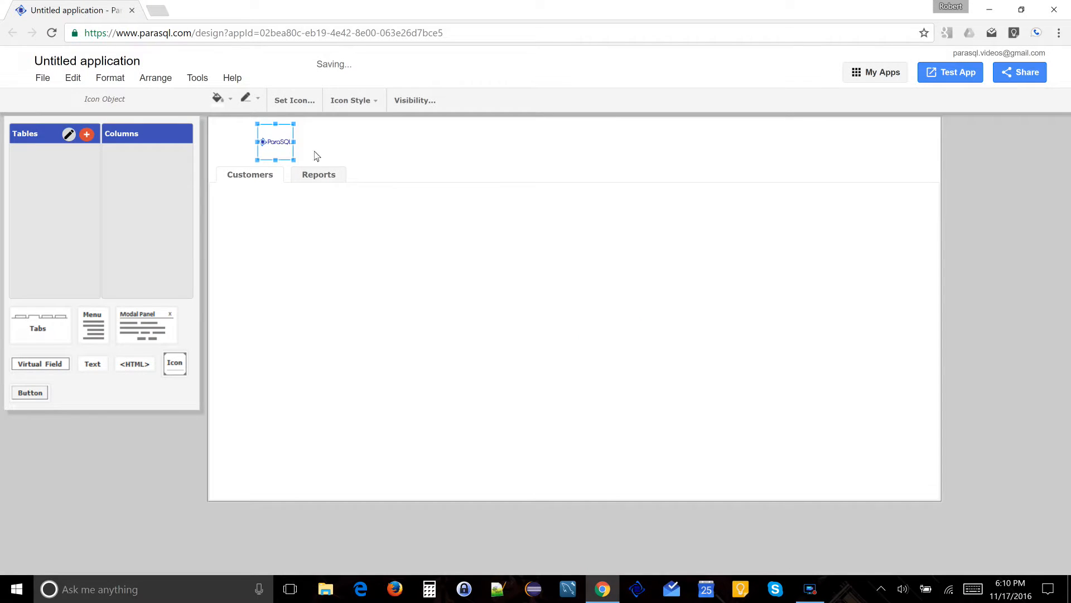
{"action": "left_click_drag", "start_coordinate": [294, 142], "coordinate": [339, 146]}
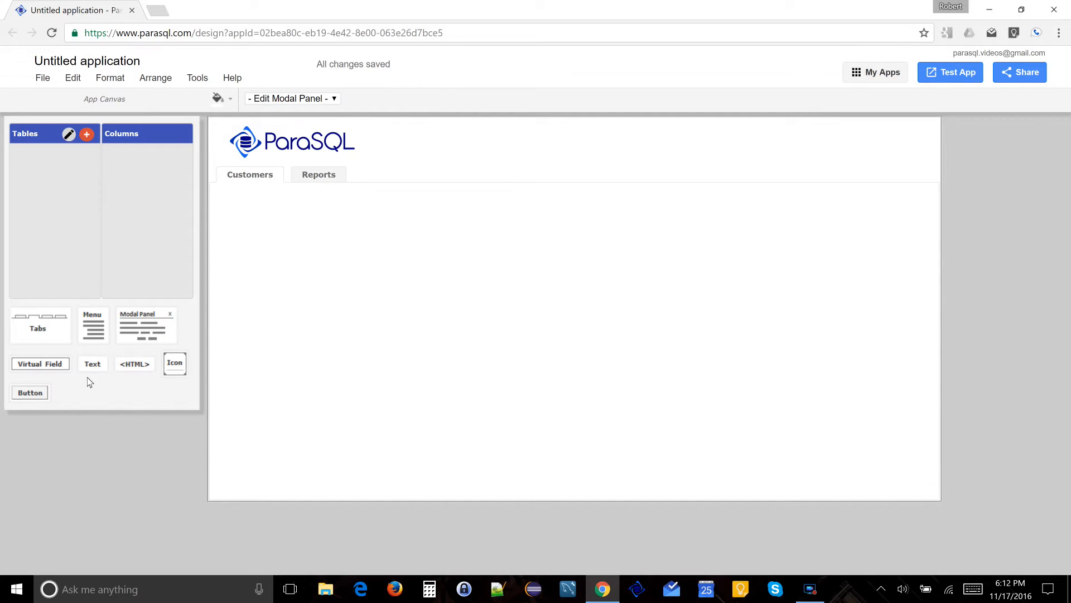
Add a text object reading "My Tutorial App" in the header beside the logo.
{"action": "left_click_drag", "start_coordinate": [91, 367], "coordinate": [417, 150]}
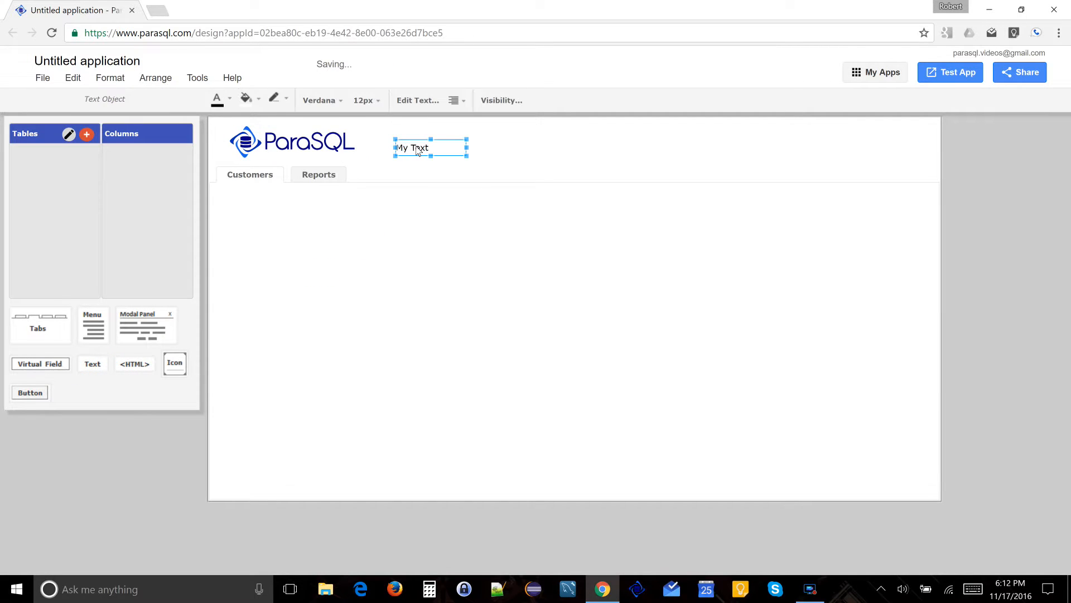
{"action": "double_click", "coordinate": [416, 150]}
{"action": "type", "text": "My Tutorial App"}
Format the header title as 18px bold and widen its box to fit the whole text.
{"action": "left_click", "coordinate": [366, 100]}
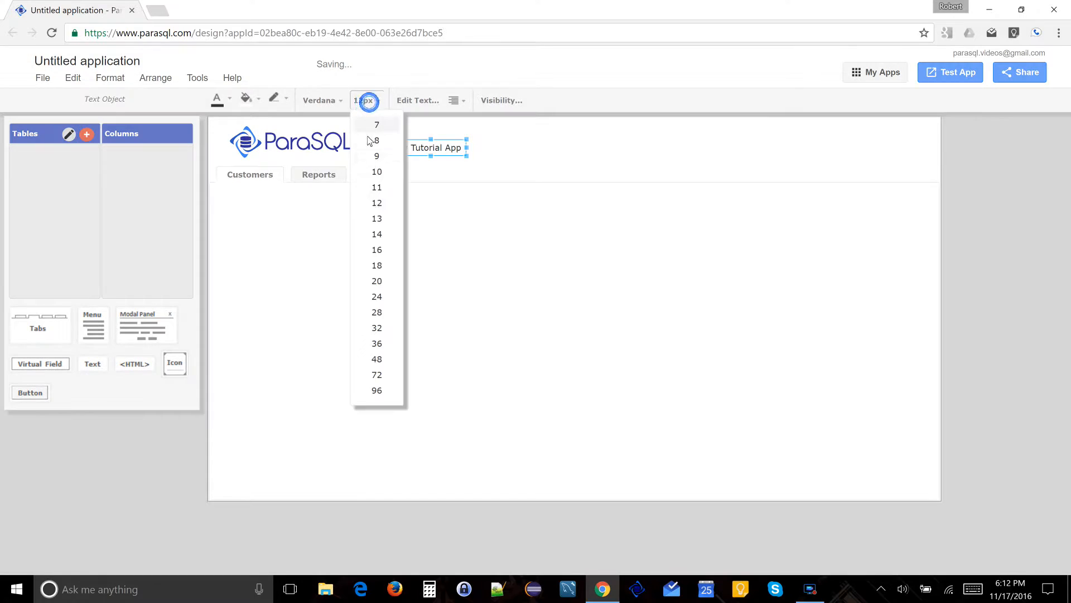
{"action": "left_click", "coordinate": [378, 266]}
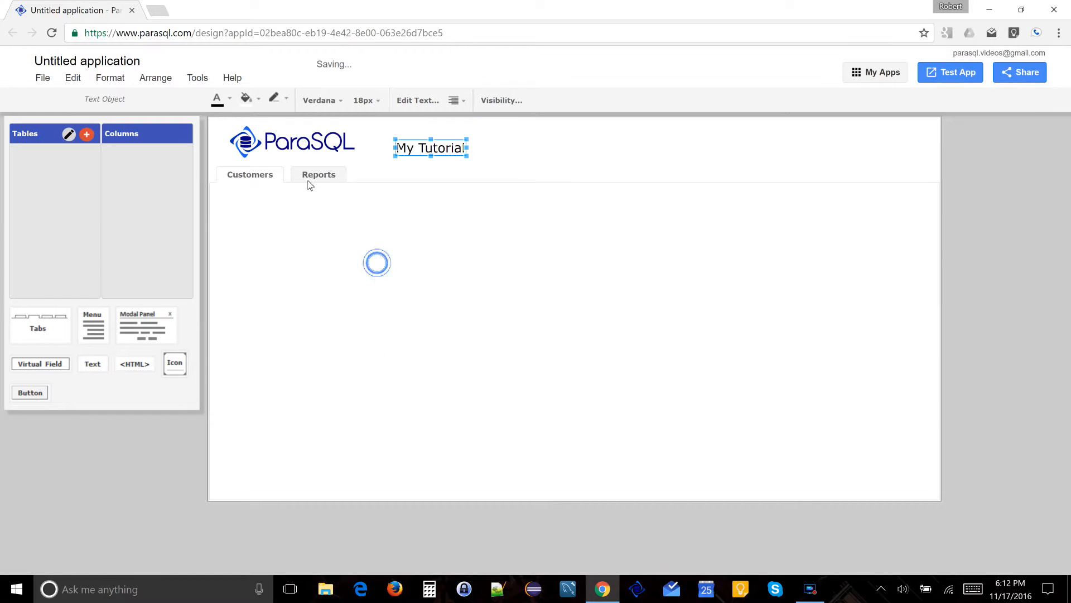
{"action": "left_click", "coordinate": [110, 80]}
{"action": "left_click", "coordinate": [116, 101]}
{"action": "left_click_drag", "start_coordinate": [424, 157], "coordinate": [500, 153]}
{"action": "left_click", "coordinate": [611, 310]}
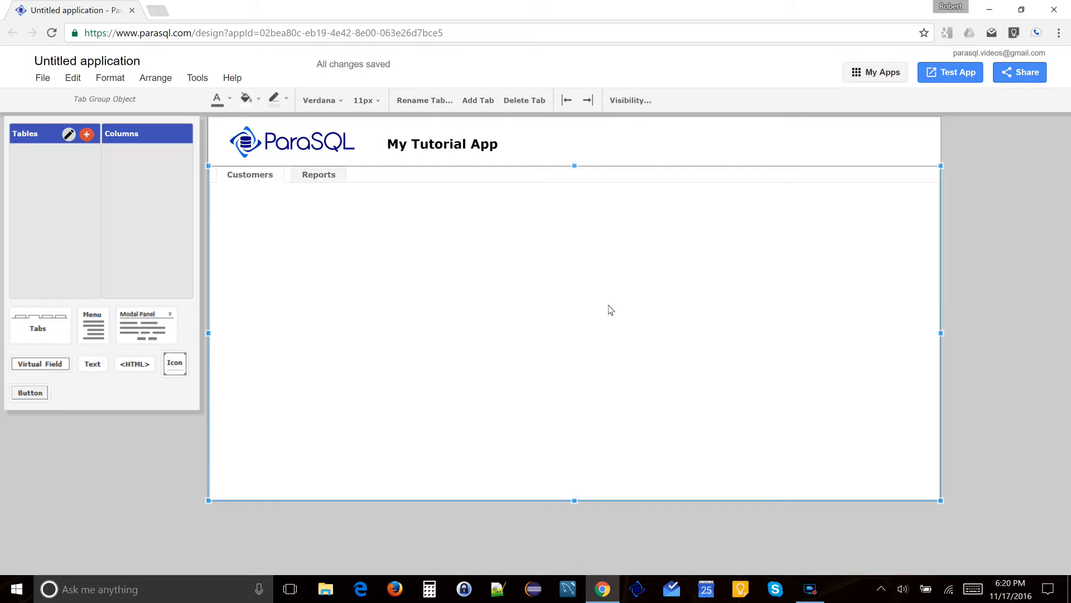
Open the data import wizard and read its help on selecting a CSV file.
{"action": "left_click", "coordinate": [45, 79]}
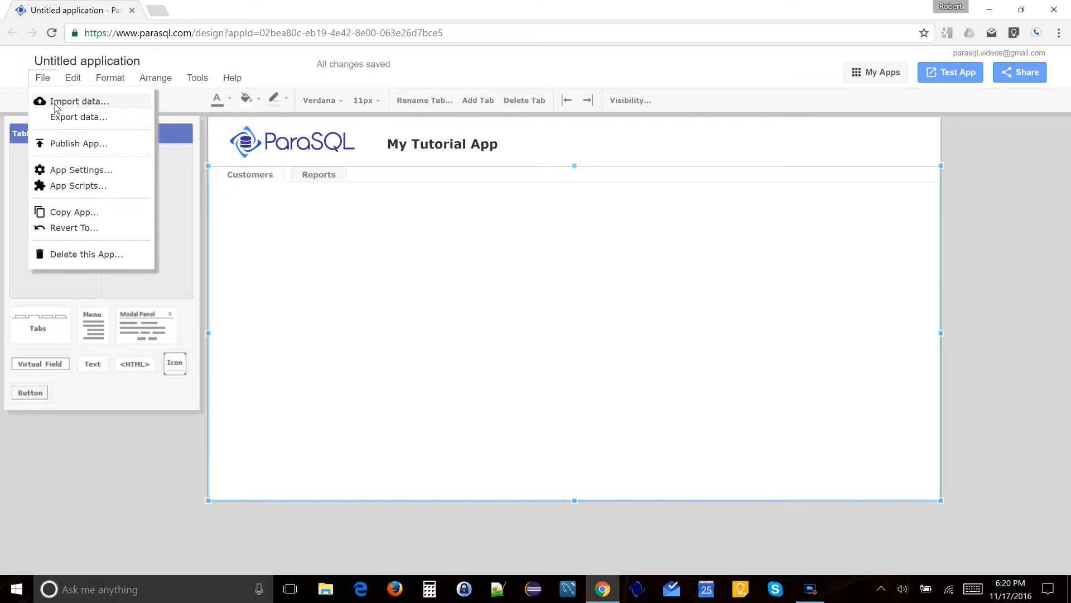
{"action": "left_click", "coordinate": [55, 103]}
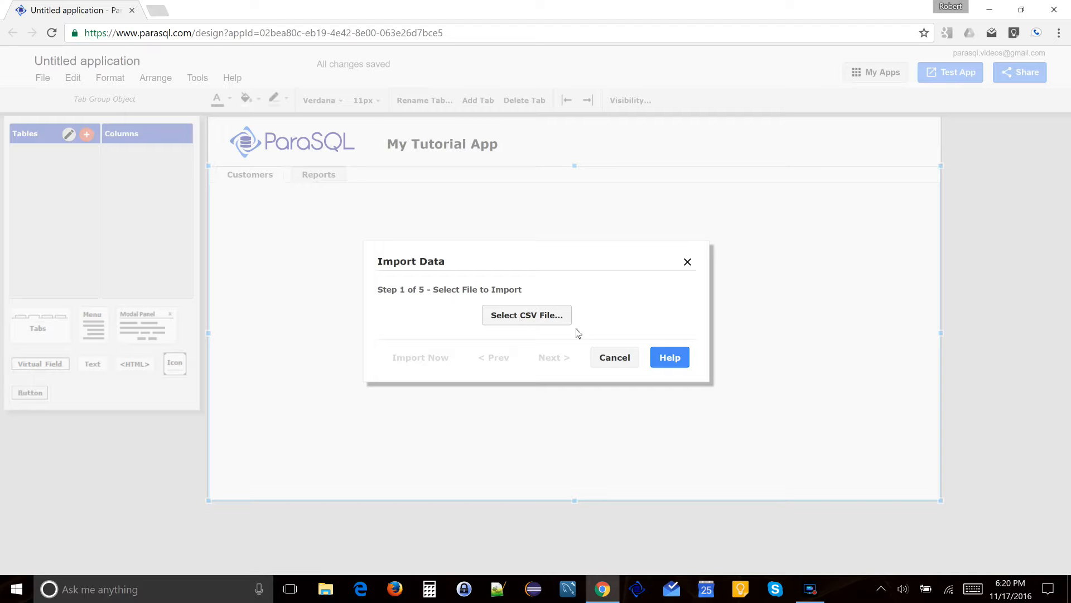
{"action": "left_click", "coordinate": [673, 357]}
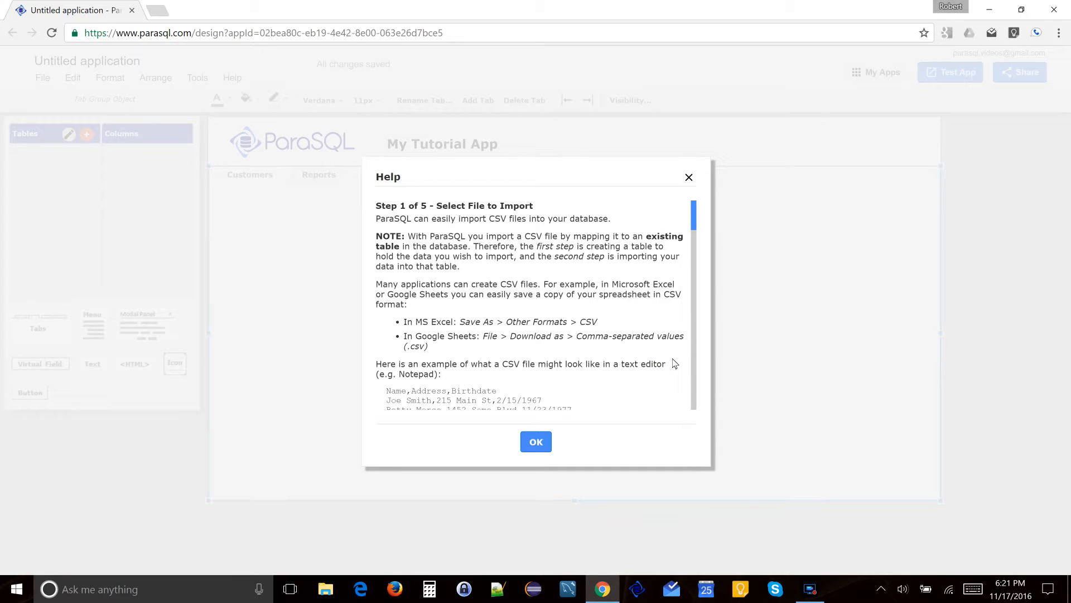
{"action": "left_click", "coordinate": [689, 177]}
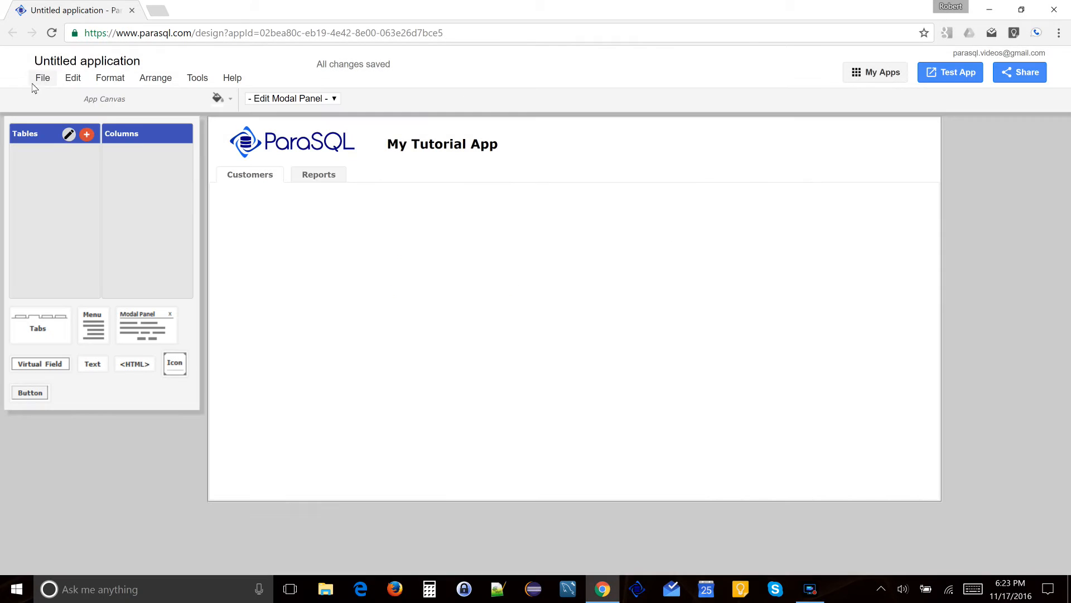
Change the app name to "My Tutorial Vieo" in the app settings.
{"action": "left_click", "coordinate": [42, 78]}
{"action": "left_click", "coordinate": [81, 174]}
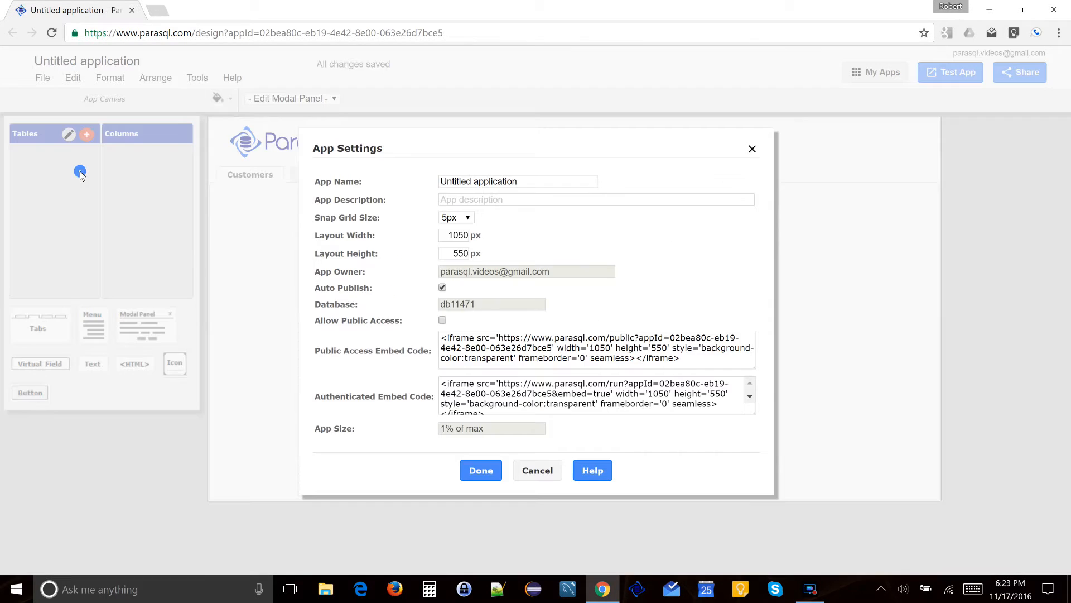
{"action": "left_click_drag", "start_coordinate": [546, 182], "coordinate": [386, 187]}
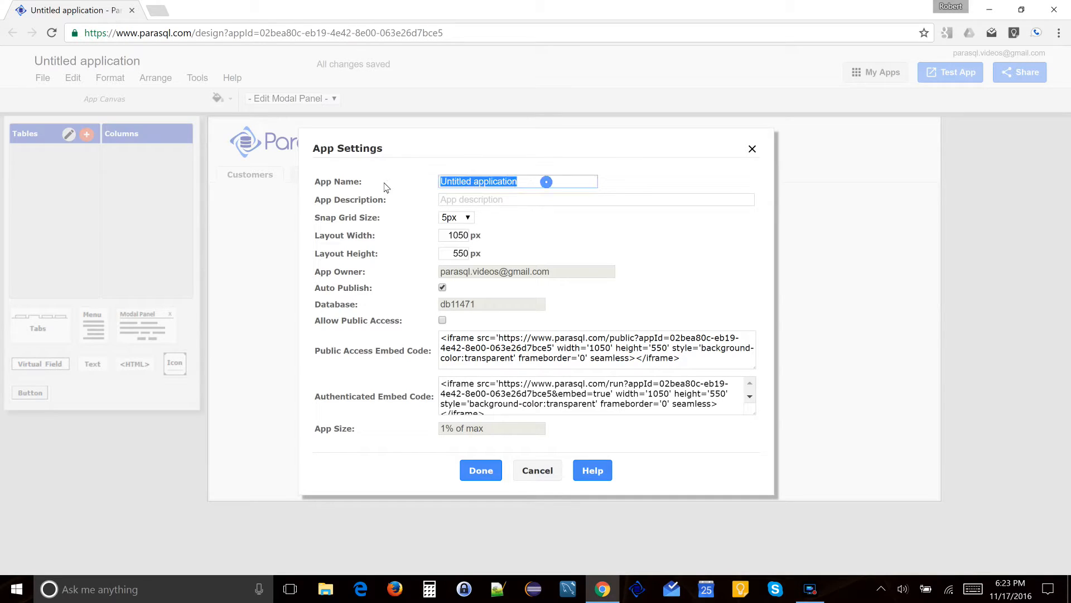
{"action": "type", "text": "My Tutorial Vieo"}
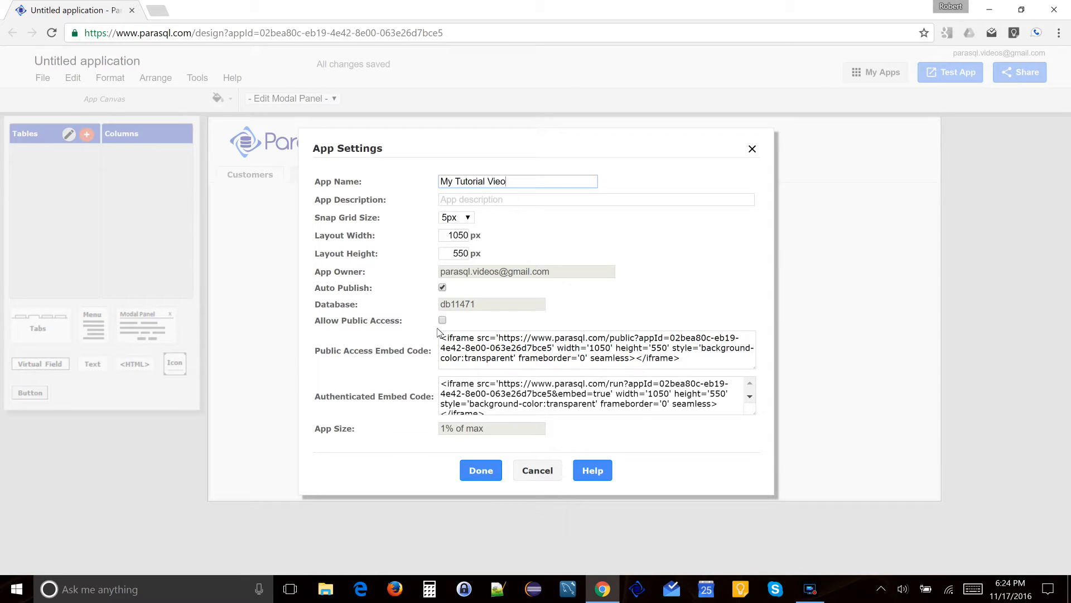
Examine the public and authenticated embed codes and read the settings help on embedding the app.
{"action": "left_click", "coordinate": [453, 352]}
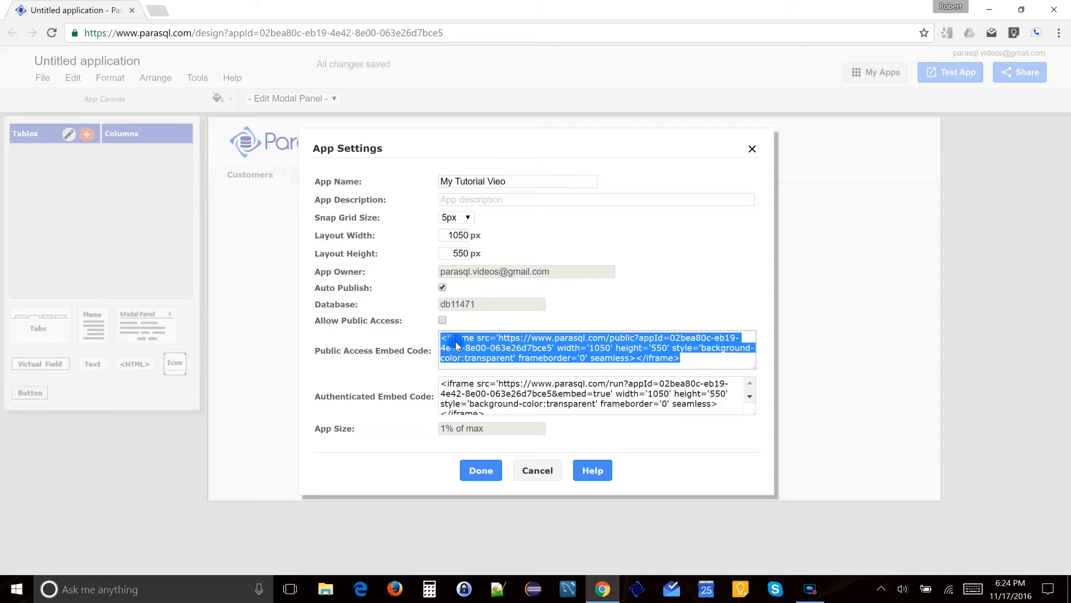
{"action": "left_click", "coordinate": [479, 392]}
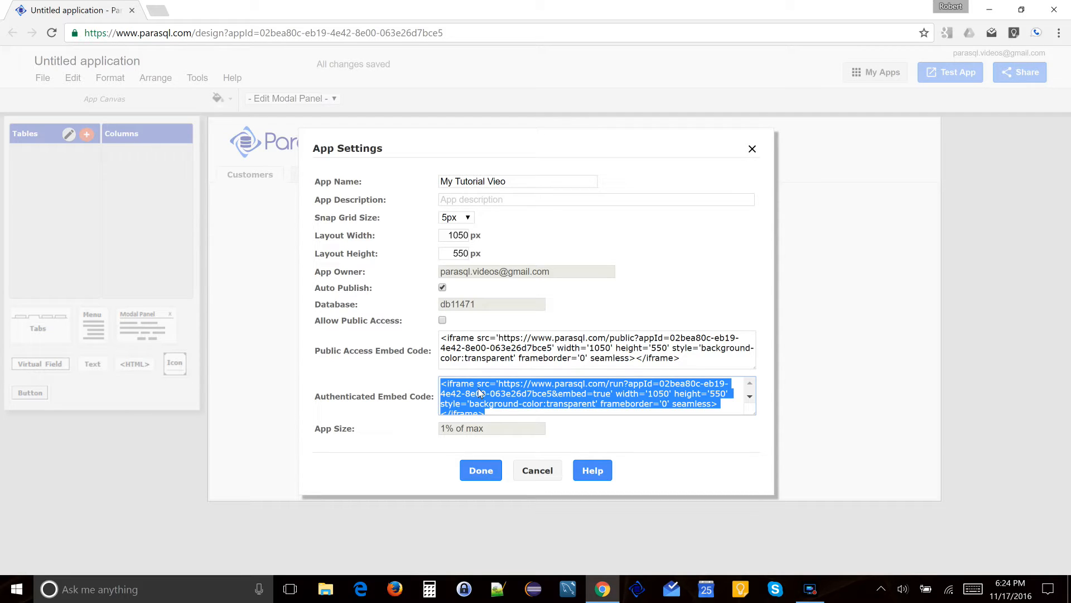
{"action": "left_click", "coordinate": [598, 475]}
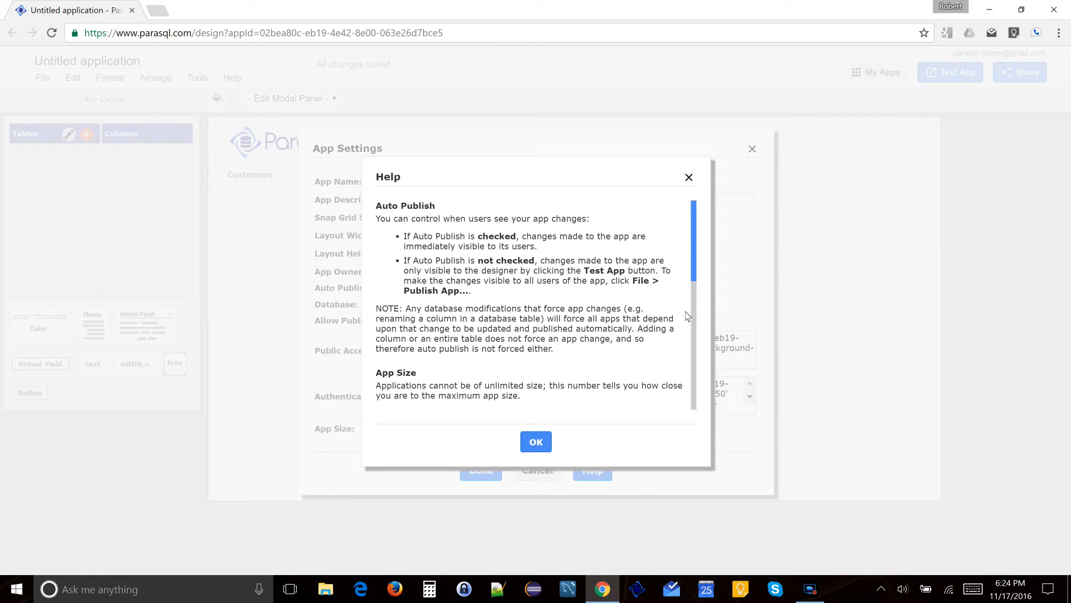
{"action": "left_click_drag", "start_coordinate": [696, 275], "coordinate": [690, 363]}
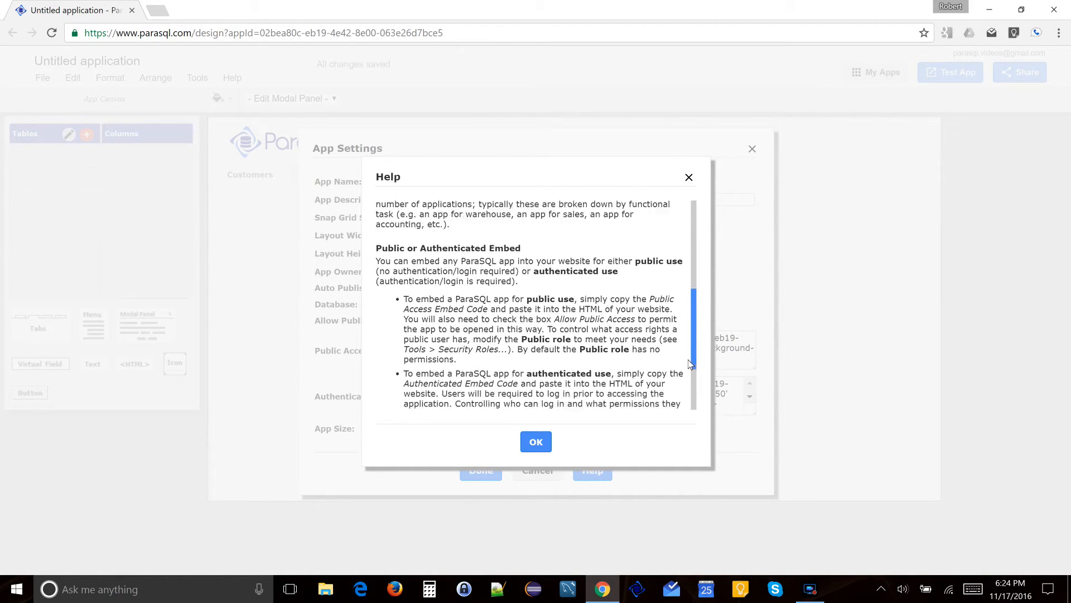
{"action": "left_click", "coordinate": [688, 177]}
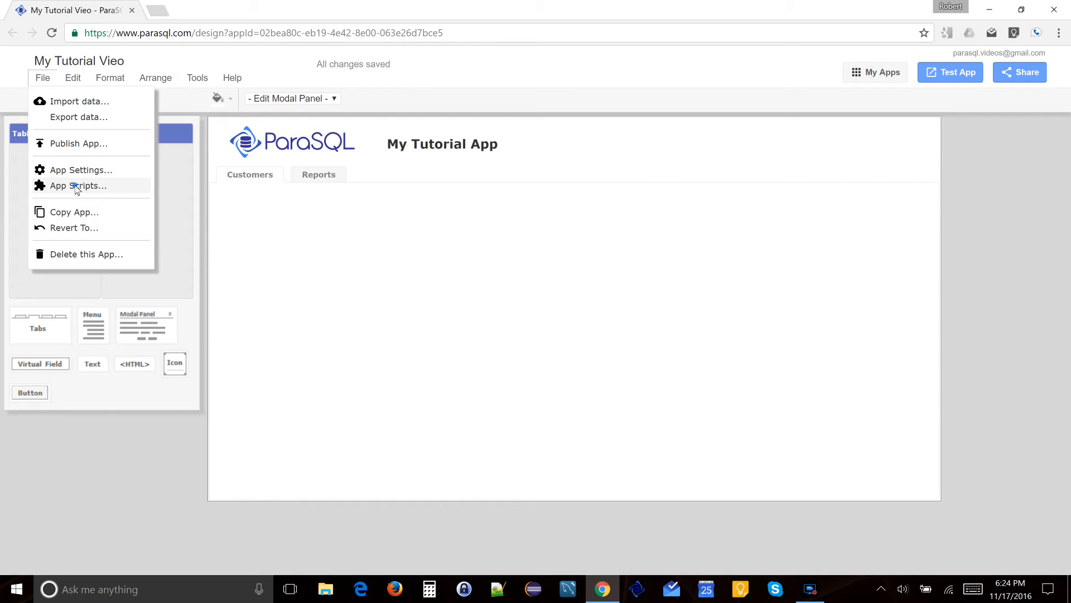
Inspect the app scripts editor and the options for reverting to an earlier version, closing both without changes.
{"action": "left_click", "coordinate": [76, 186]}
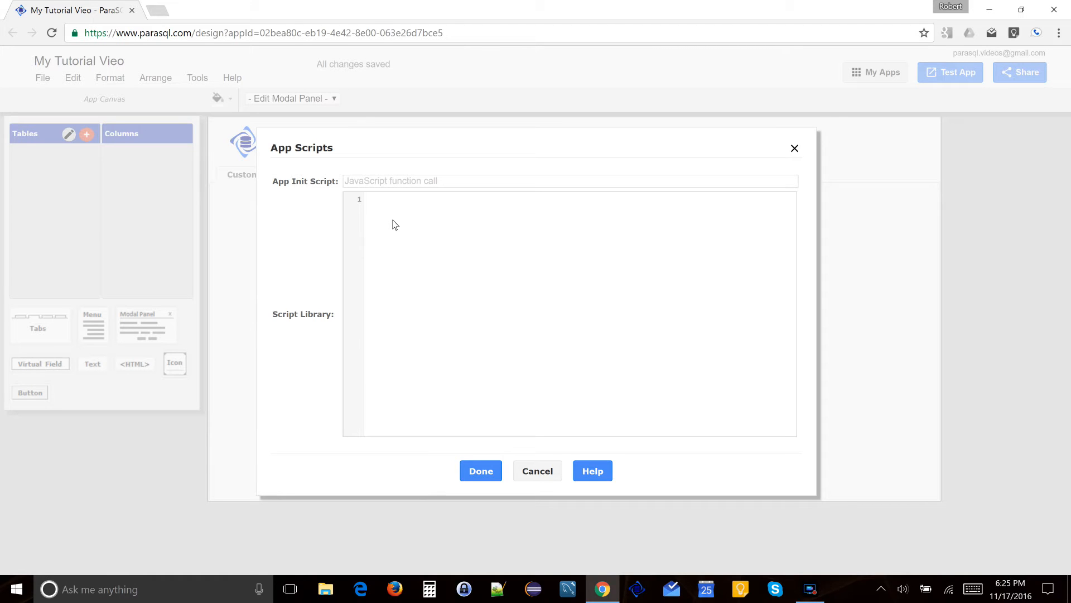
{"action": "key", "text": "Escape"}
{"action": "left_click", "coordinate": [44, 78]}
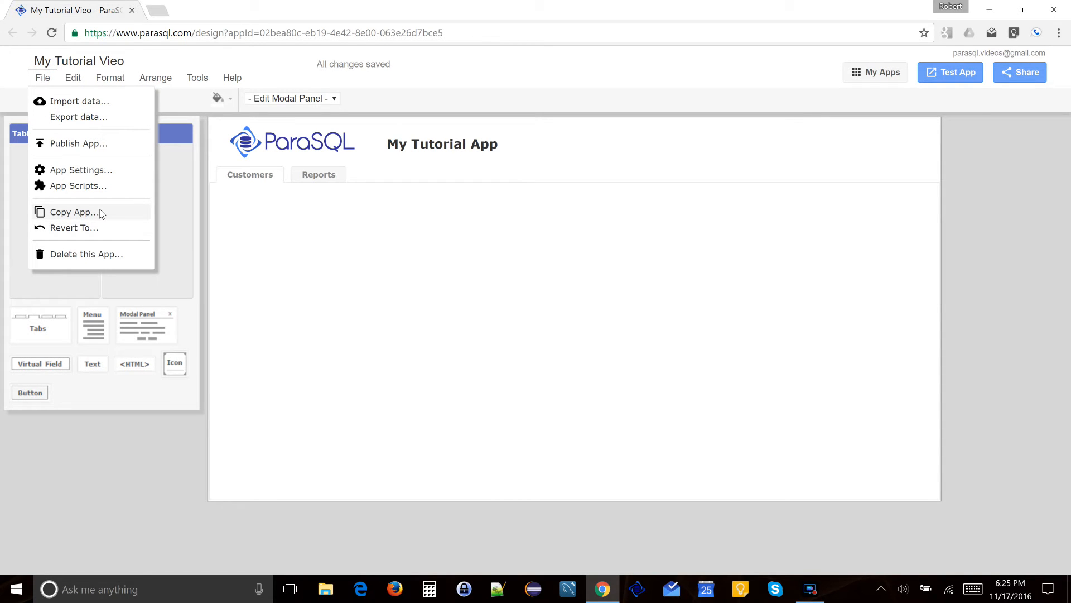
{"action": "left_click", "coordinate": [99, 229]}
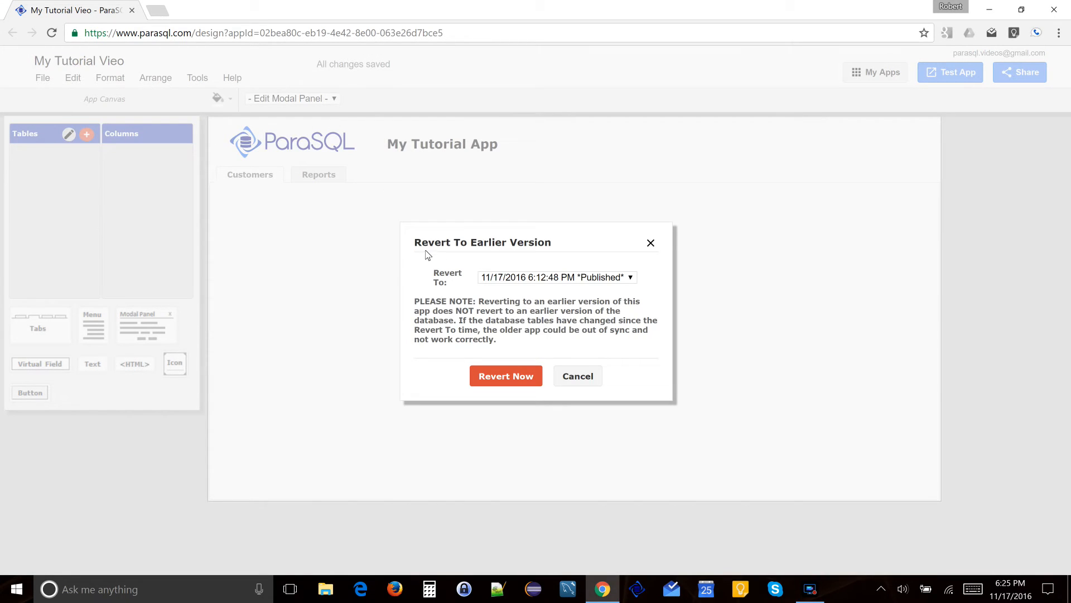
{"action": "left_click", "coordinate": [506, 279]}
{"action": "left_click", "coordinate": [504, 277]}
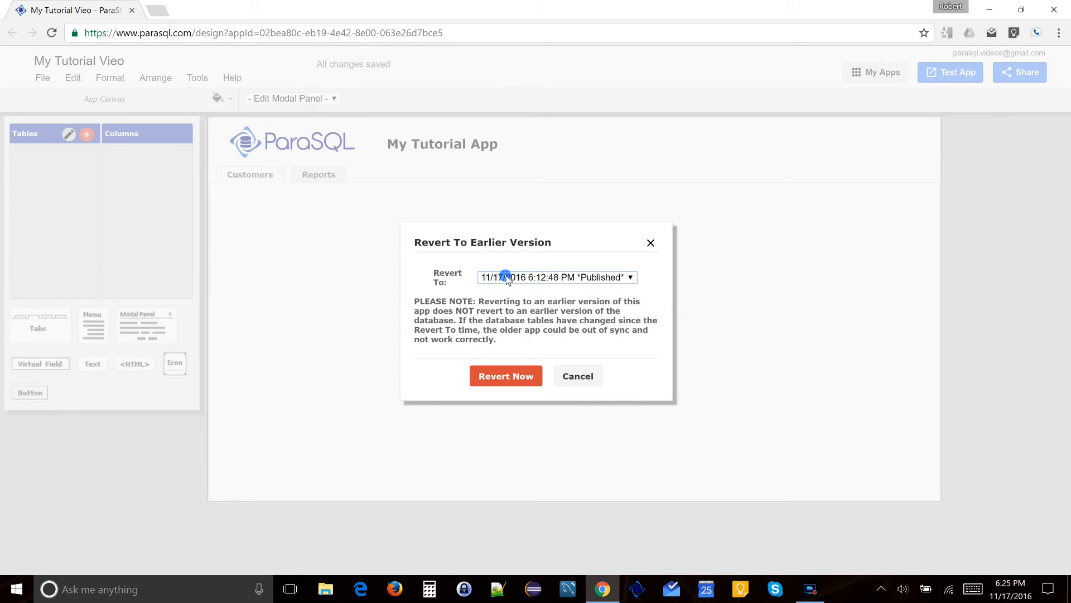
{"action": "left_click", "coordinate": [651, 243]}
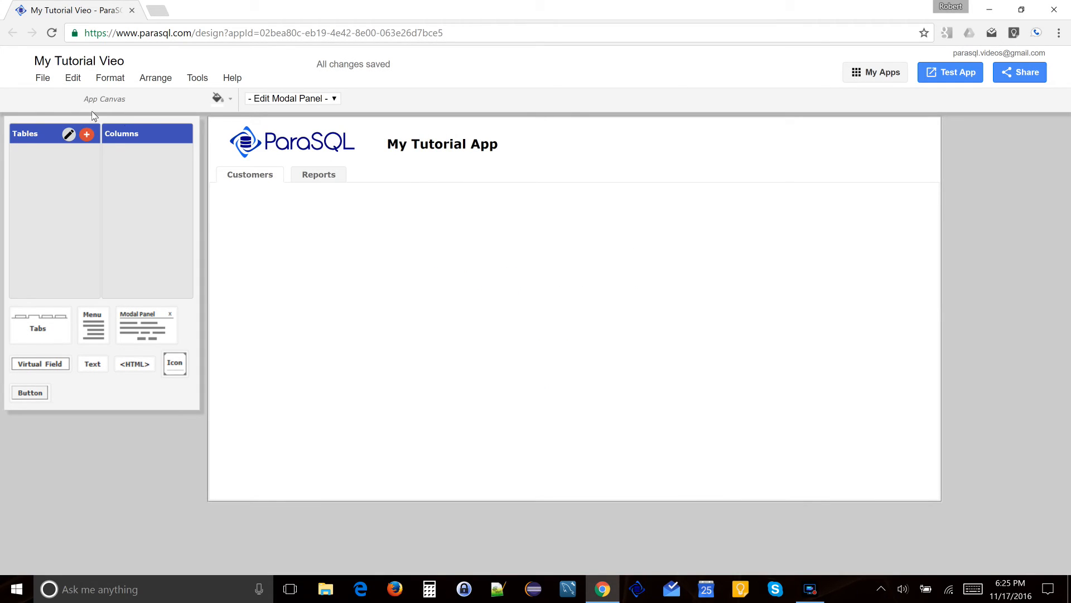